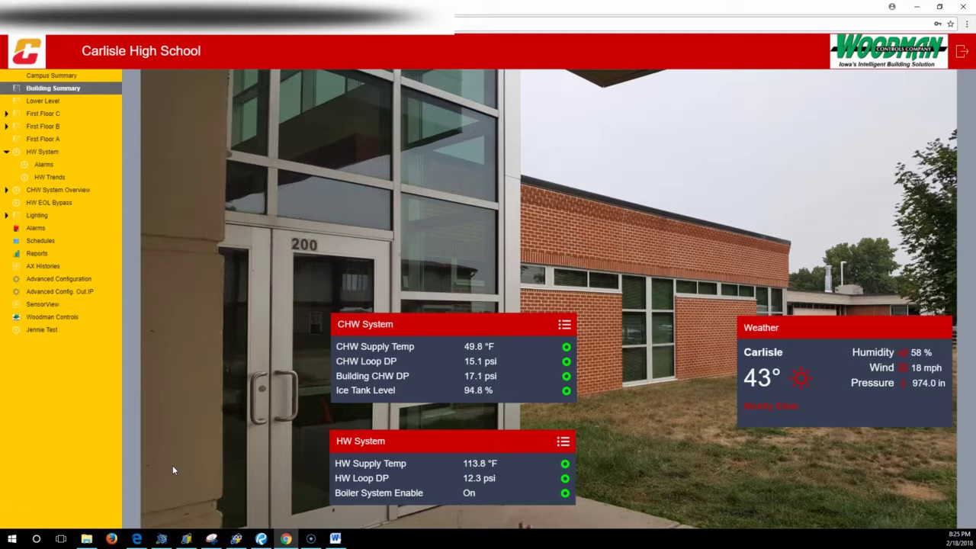
# Step: Open the User Manager under Services > UserService and select an existing user row to copy
pyautogui.click(73, 293)
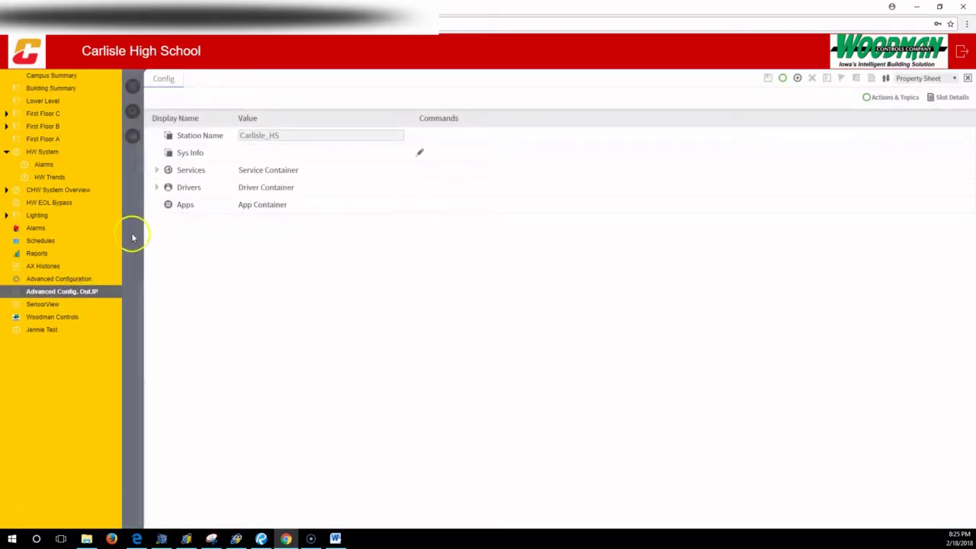
pyautogui.click(157, 169)
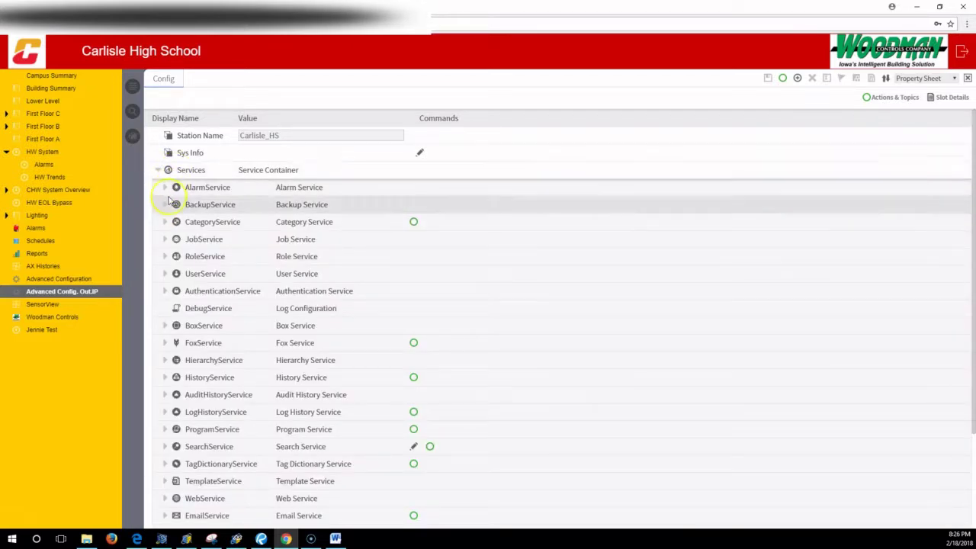
pyautogui.click(203, 276)
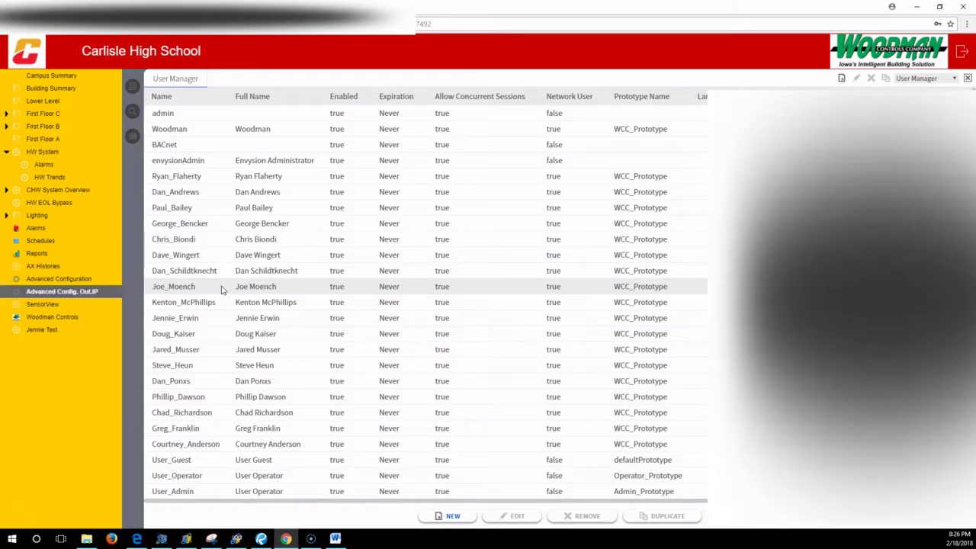
pyautogui.scroll(-3, 262, 399)
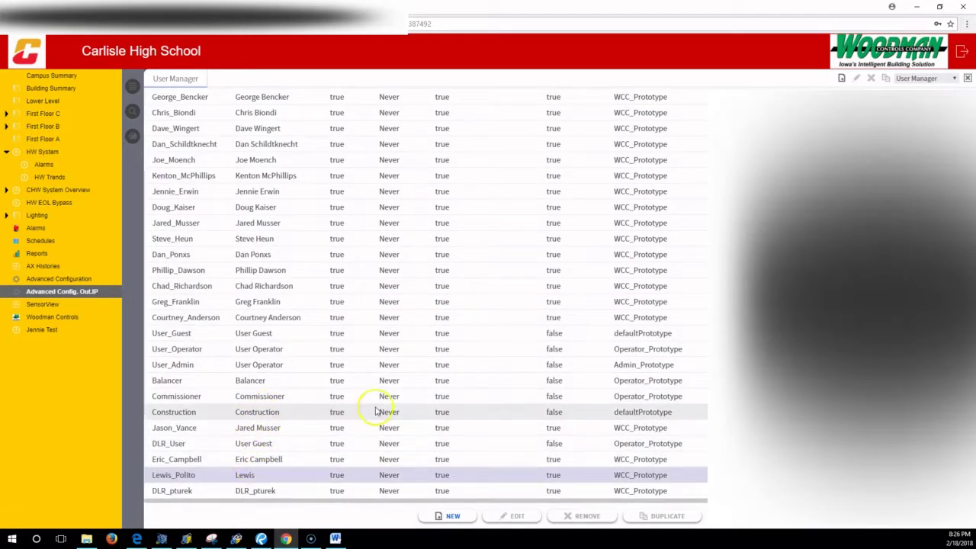
pyautogui.click(220, 194)
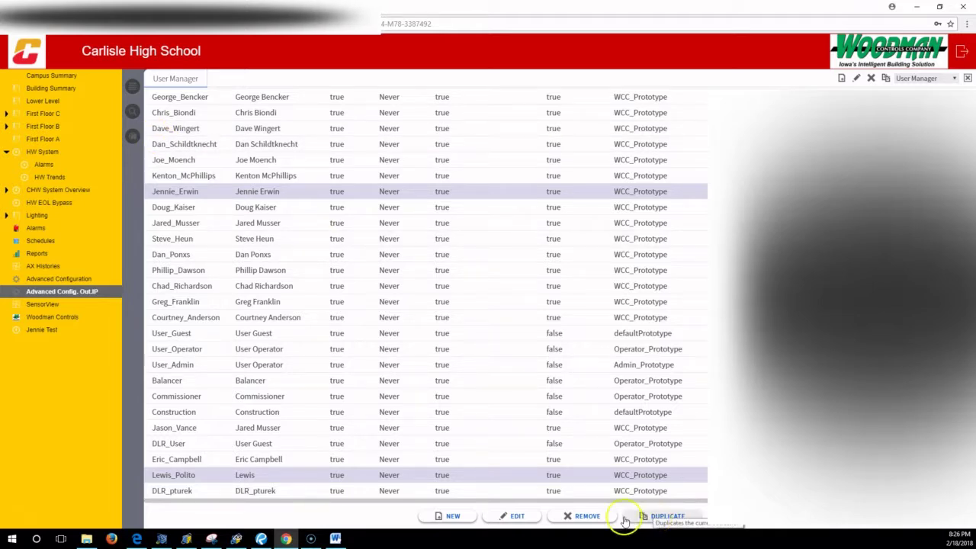
# Step: Duplicate the selected user, rename the copy to end in 'Test', and select the new row
pyautogui.click(450, 517)
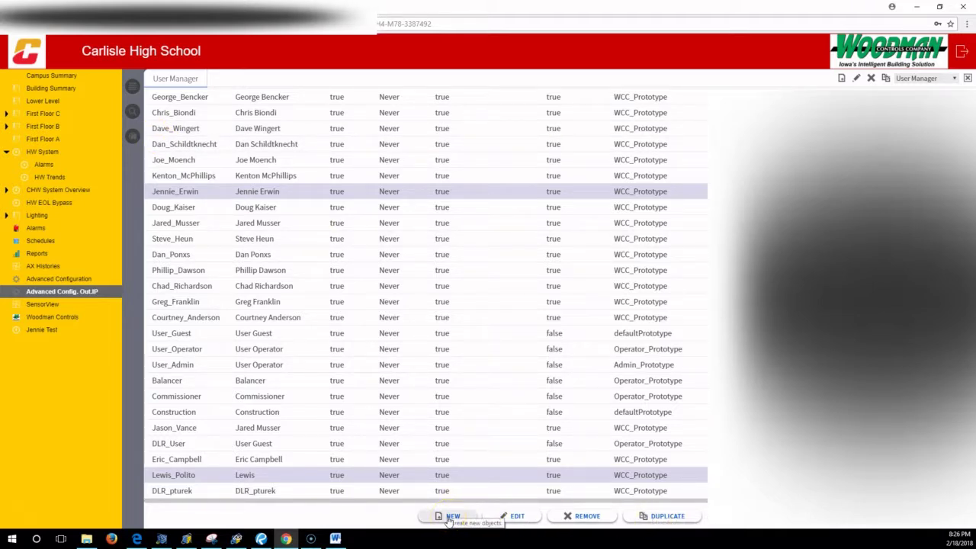
pyautogui.click(648, 518)
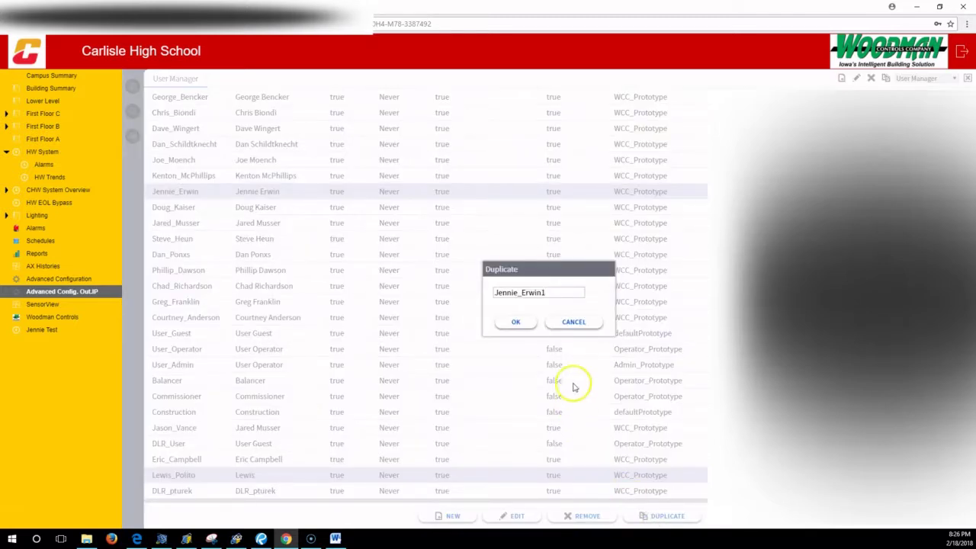
pyautogui.press('BackSpace')
pyautogui.press('BackSpace')
pyautogui.press('BackSpace')
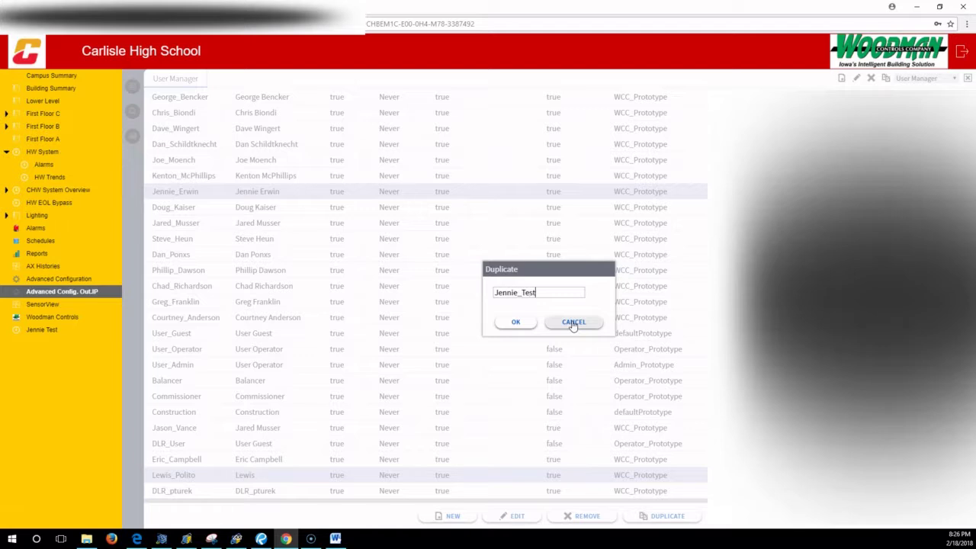
pyautogui.write('Test')
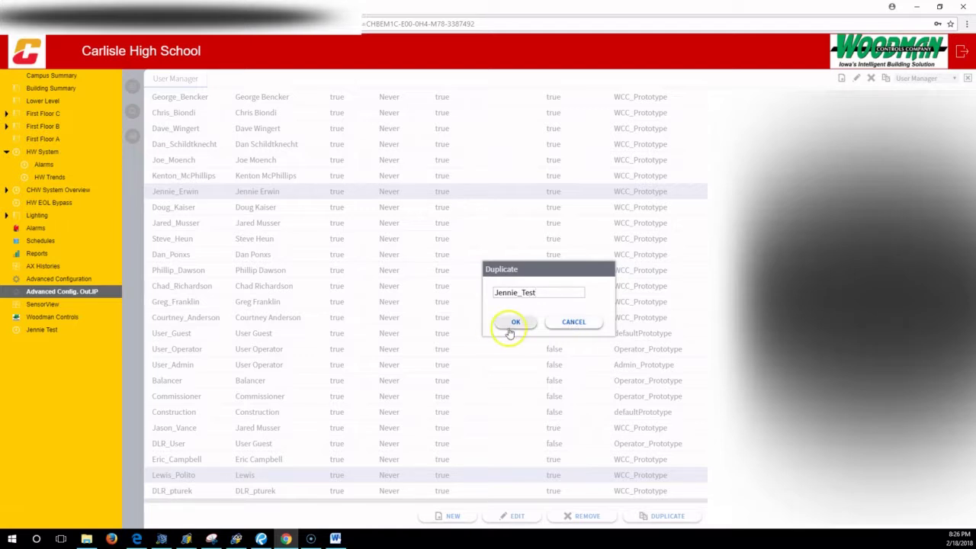
pyautogui.click(514, 323)
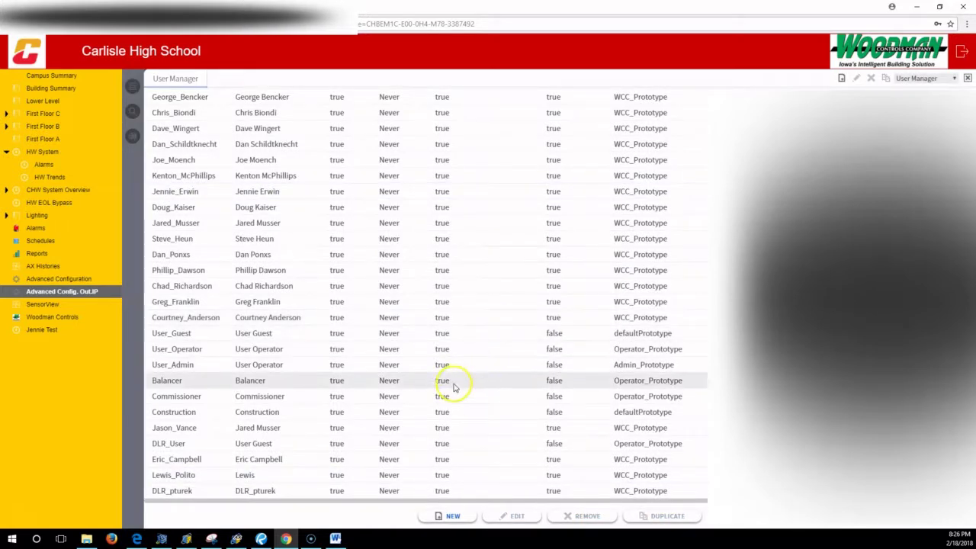
pyautogui.click(170, 492)
# Step: Open the test user's editor and expand Password Config to review its options
pyautogui.click(518, 516)
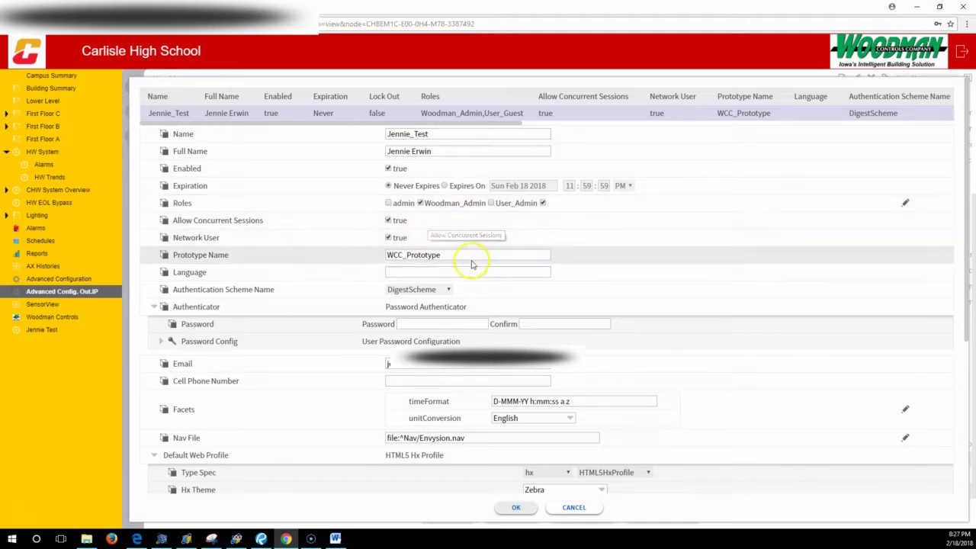
pyautogui.scroll(-2, 461, 236)
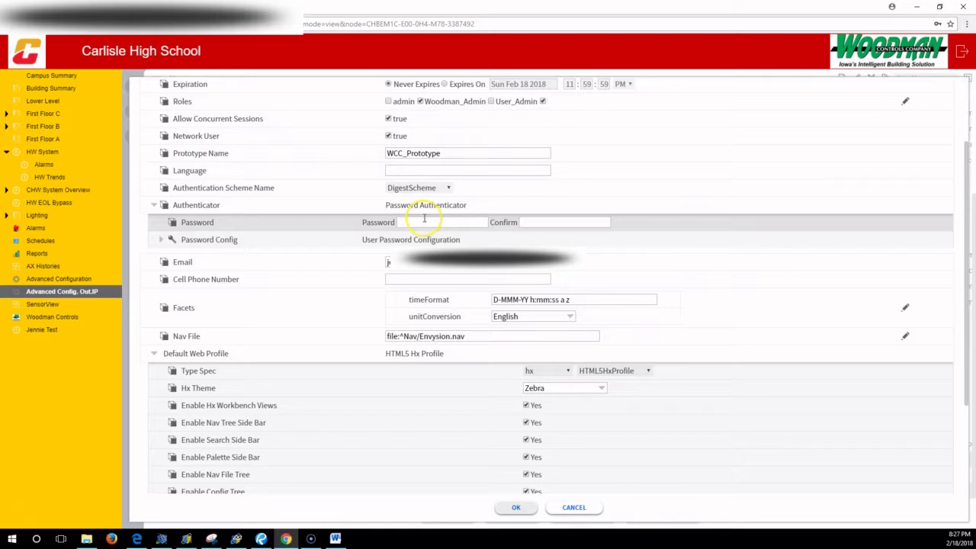
pyautogui.click(162, 240)
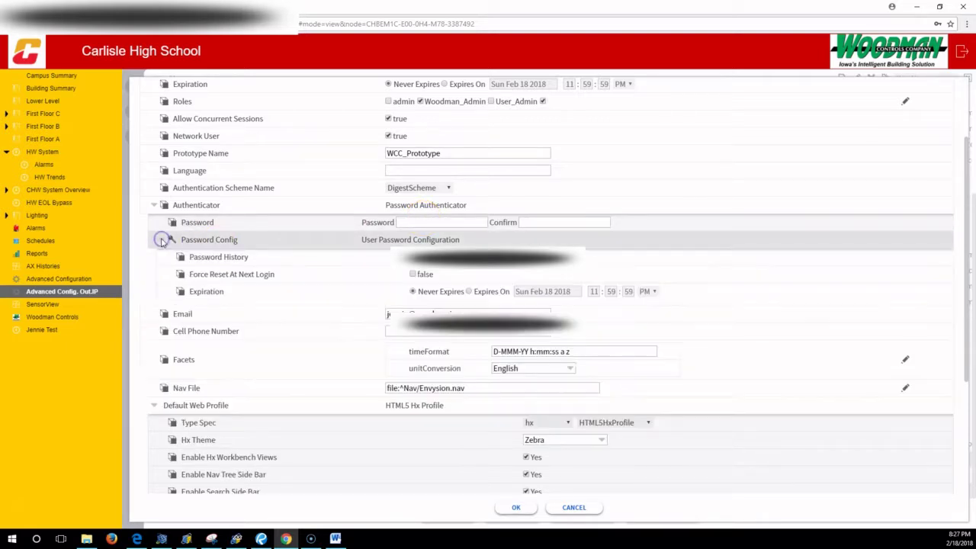
pyautogui.click(413, 276)
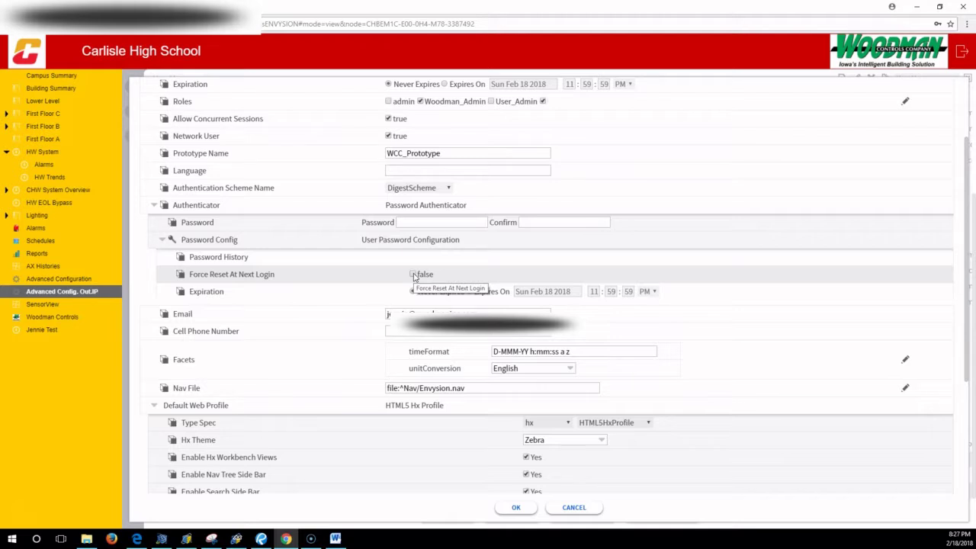
pyautogui.click(396, 314)
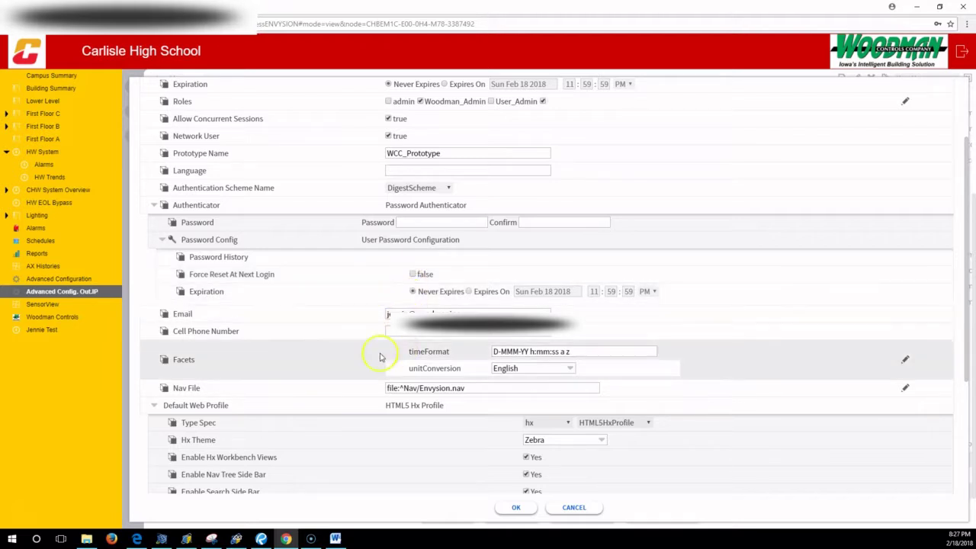
pyautogui.scroll(-2, 335, 392)
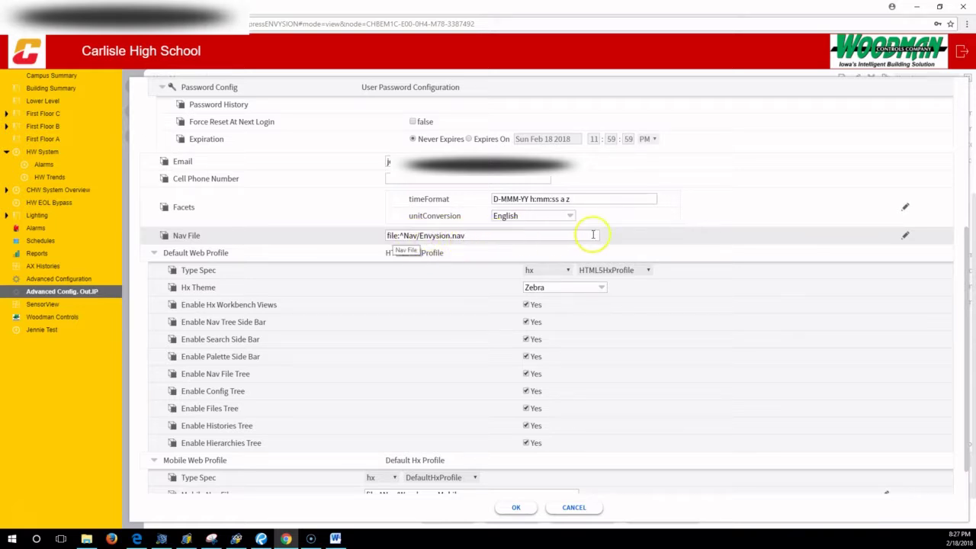
pyautogui.click(906, 237)
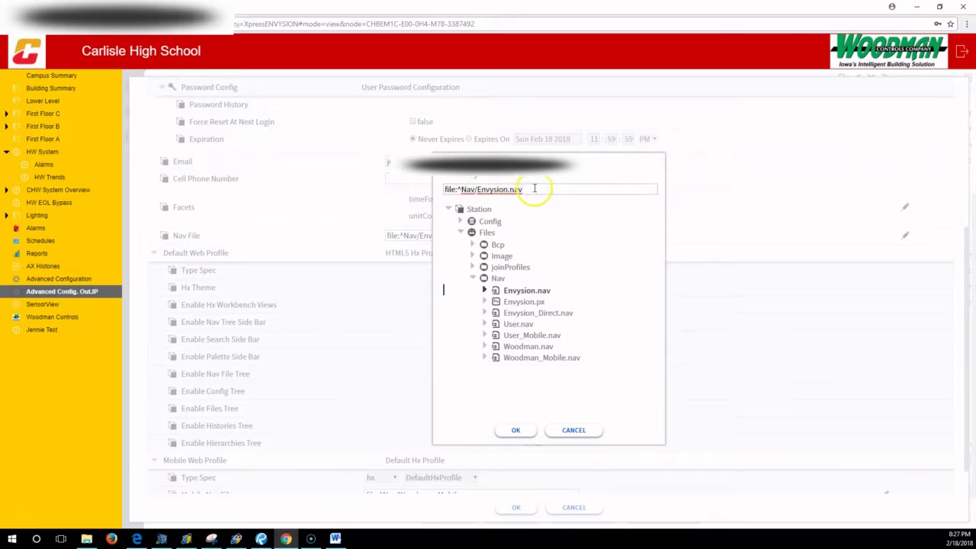
pyautogui.click(531, 314)
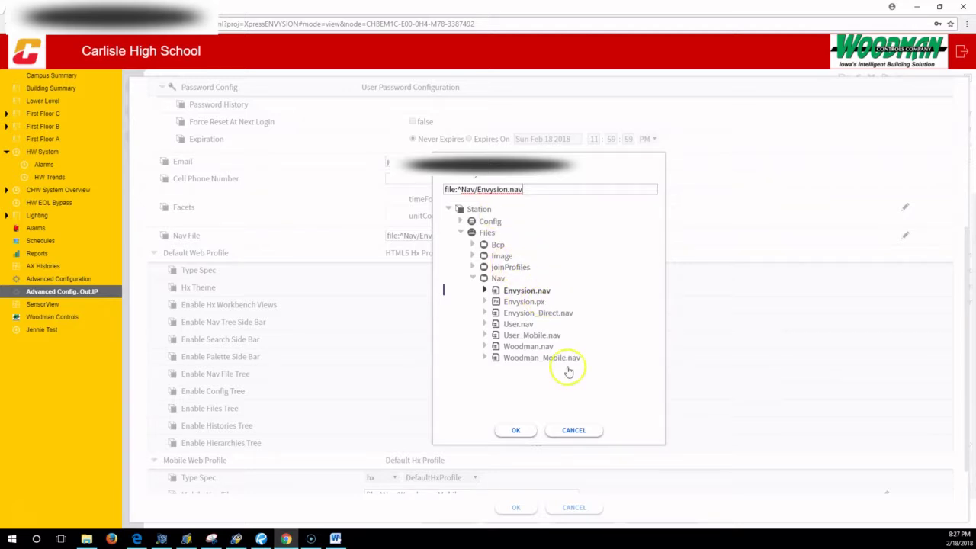
pyautogui.click(516, 430)
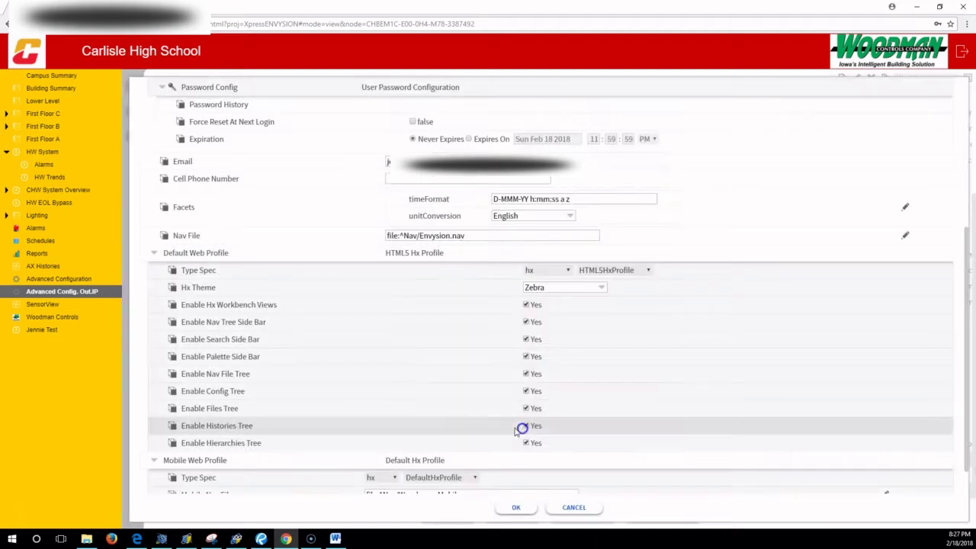
pyautogui.scroll(-1, 534, 371)
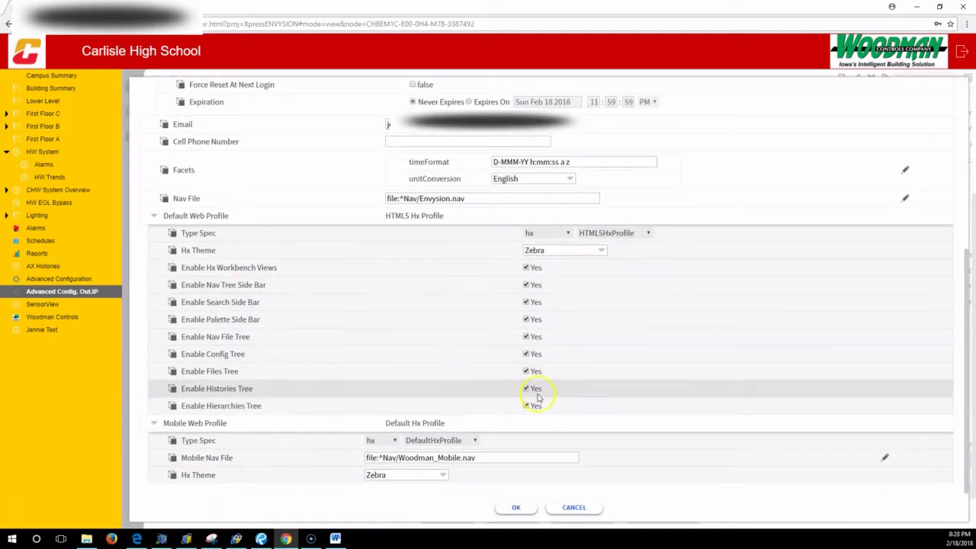
# Step: Save the new user, log out, and go to the ENVYSION mode=edit project editor address
pyautogui.click(515, 507)
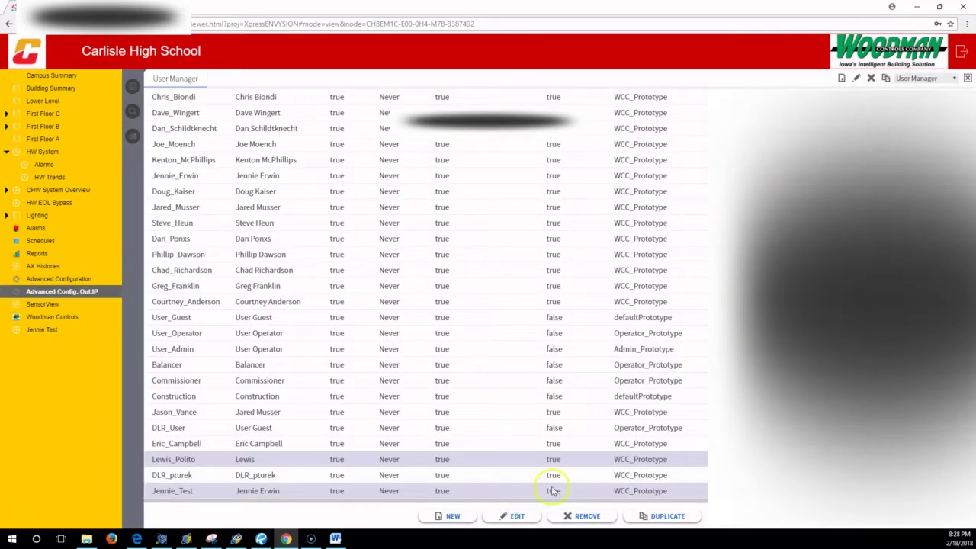
pyautogui.click(960, 51)
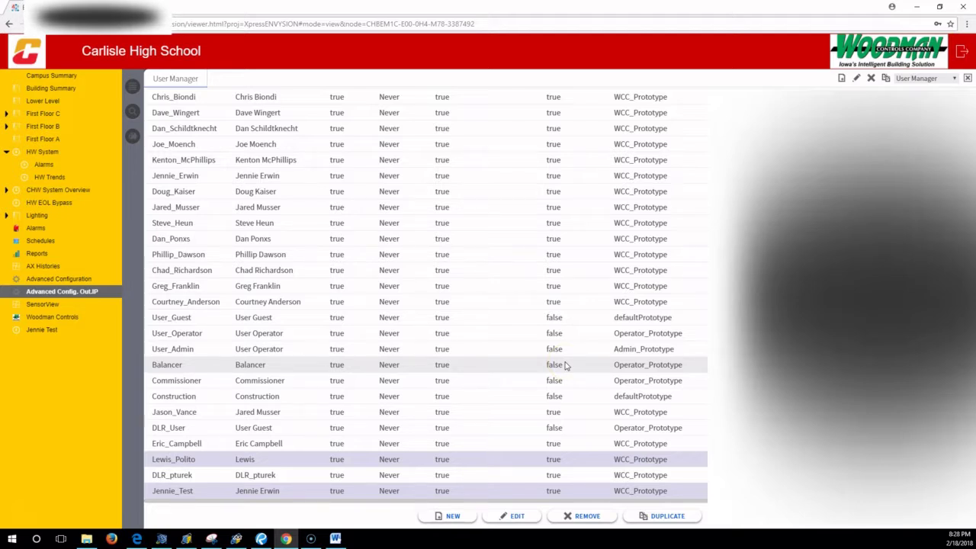
pyautogui.moveTo(483, 21); pyautogui.dragTo(192, 37)
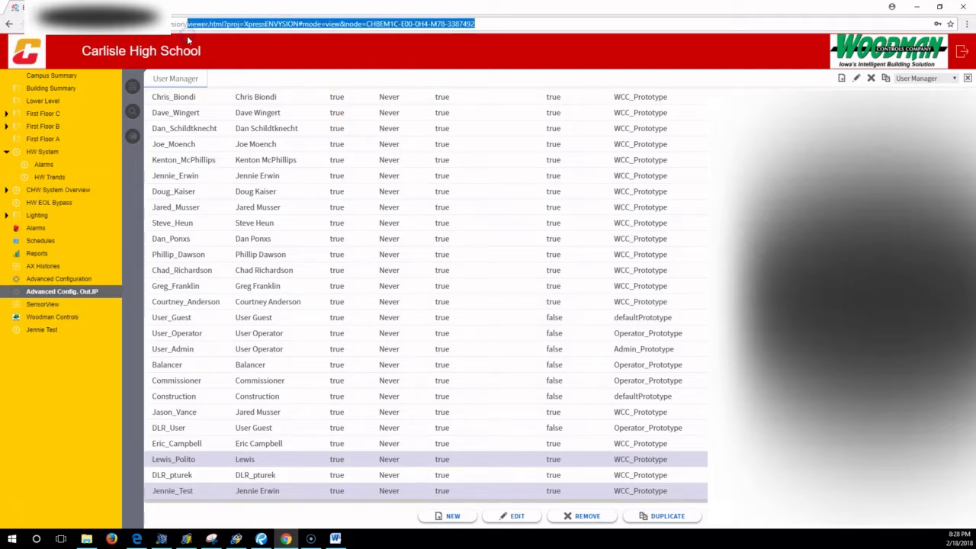
pyautogui.press('BackSpace')
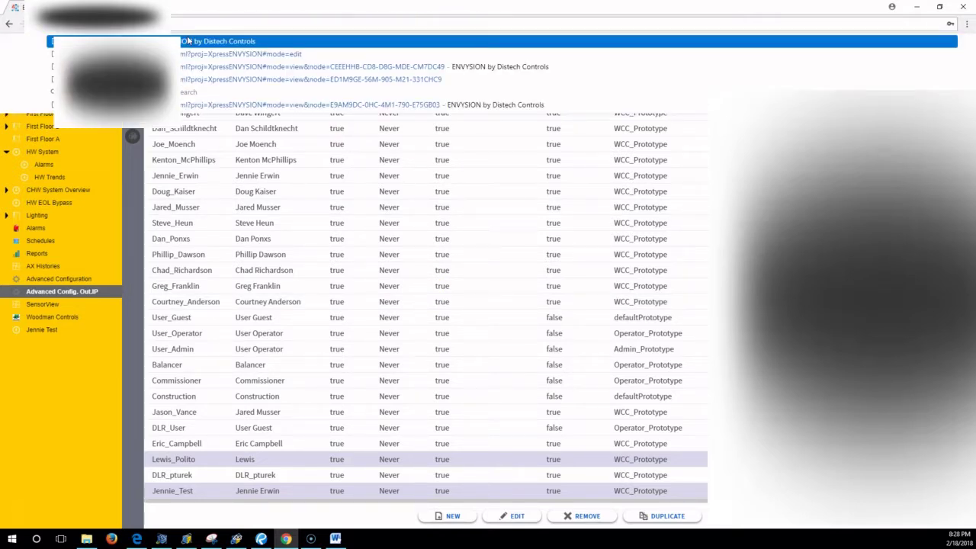
pyautogui.click(188, 41)
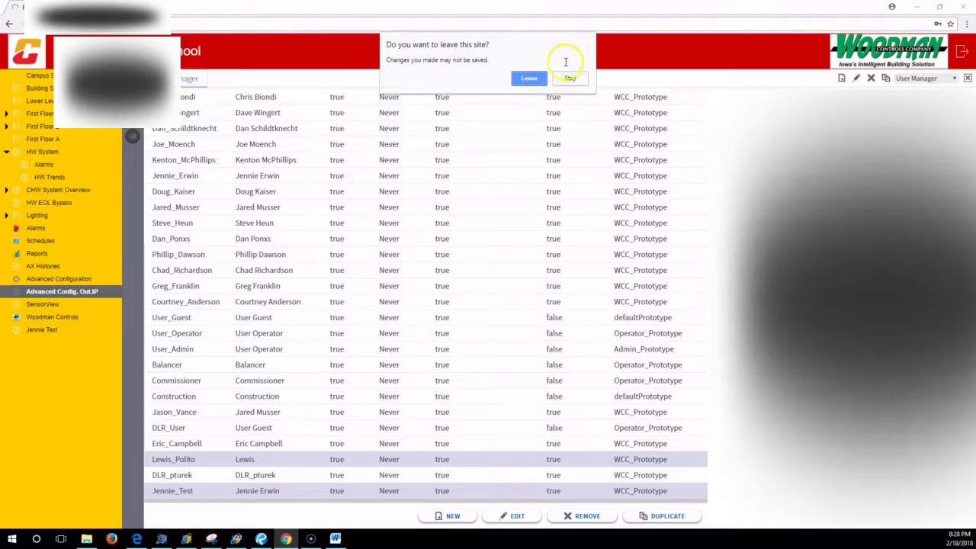
pyautogui.click(528, 79)
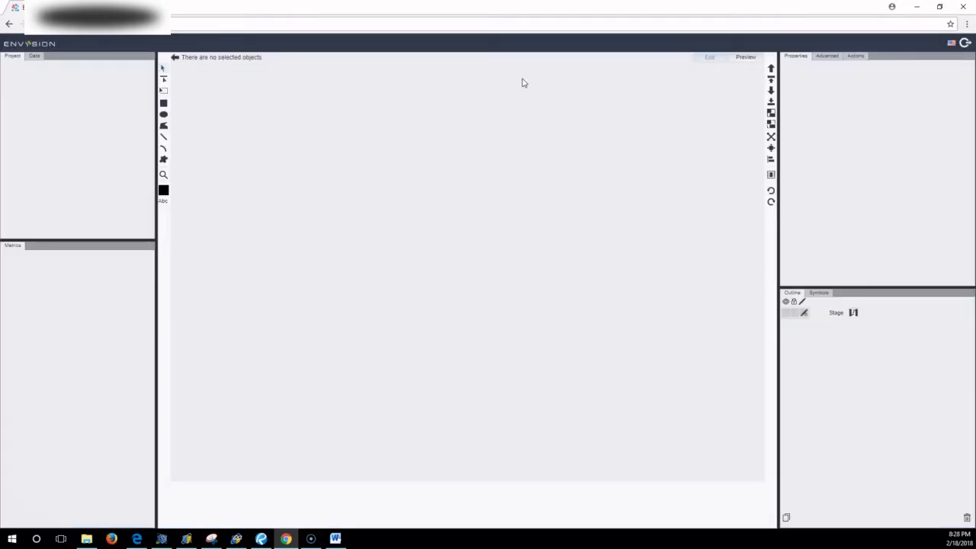
# Step: Dismiss the template warning and open the project's start screen in a new tab via Open Viewer Link
pyautogui.click(748, 61)
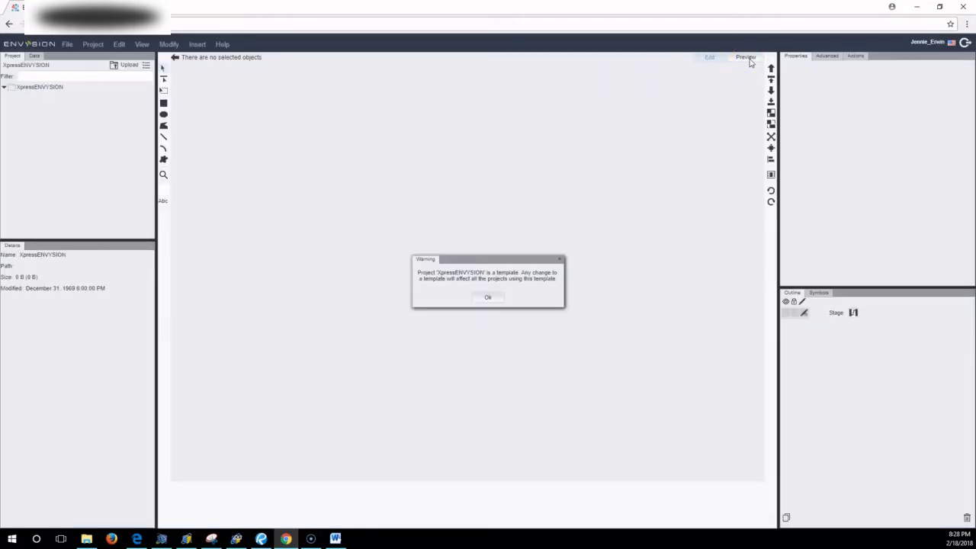
pyautogui.click(488, 297)
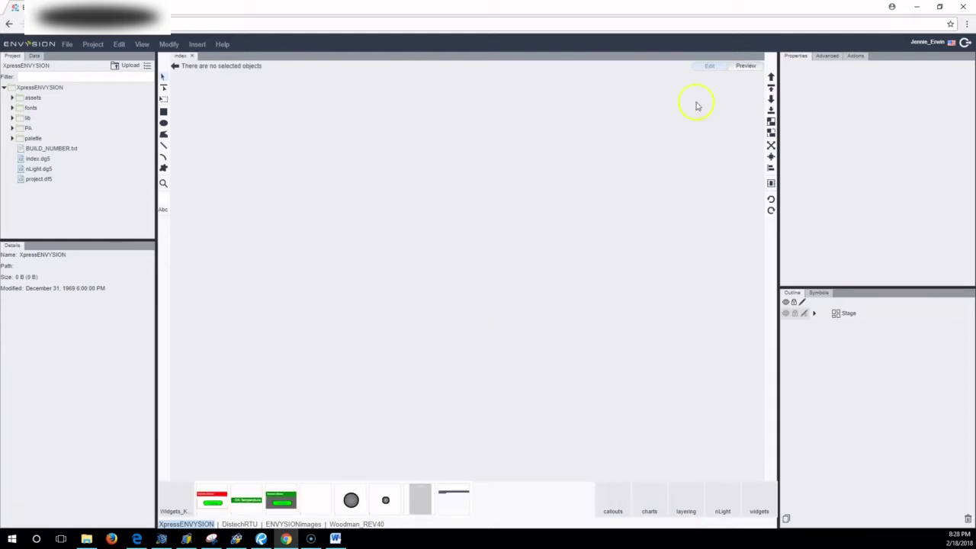
pyautogui.click(746, 66)
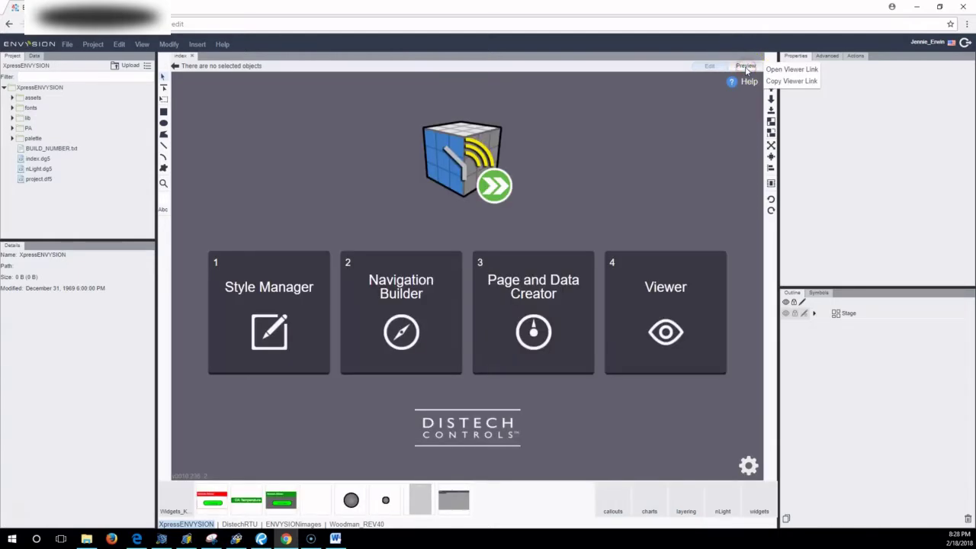
pyautogui.click(770, 79)
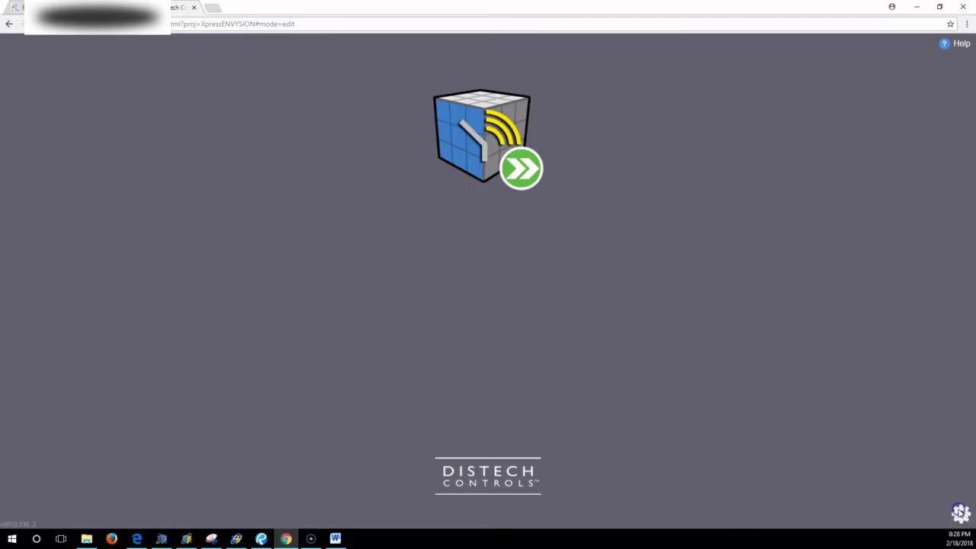
pyautogui.moveTo(959, 513)
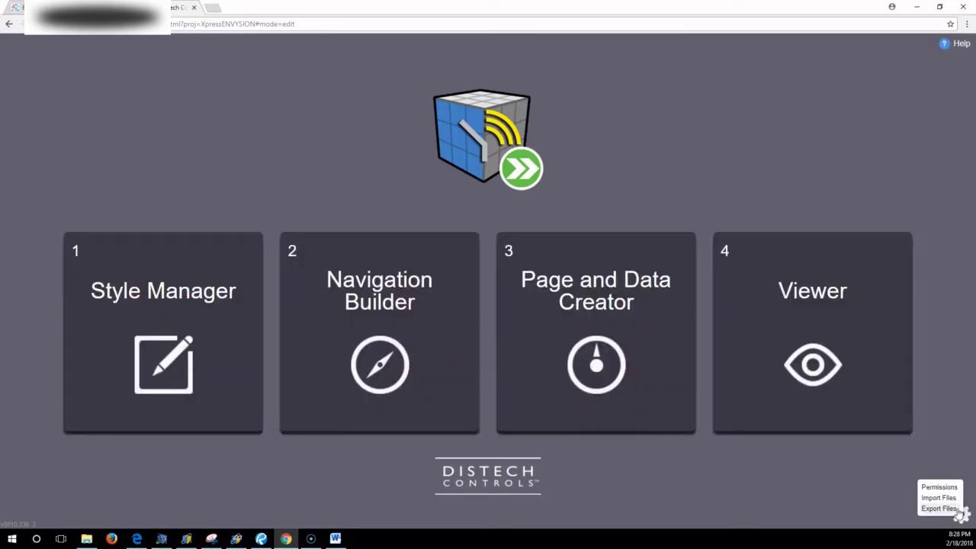
# Step: Open Project User Permissions, select the new test user, and keep its mode on edit
pyautogui.click(944, 488)
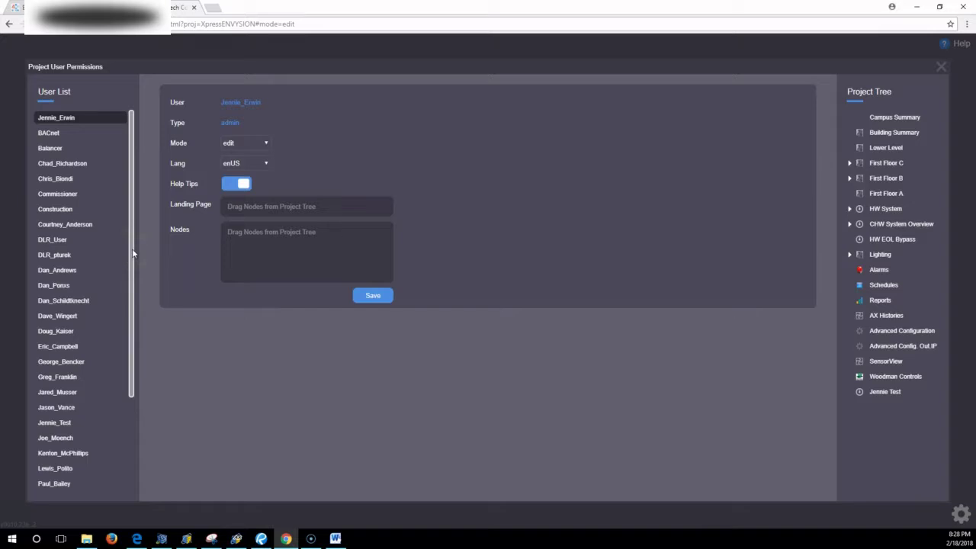
pyautogui.moveTo(132, 249); pyautogui.dragTo(135, 385)
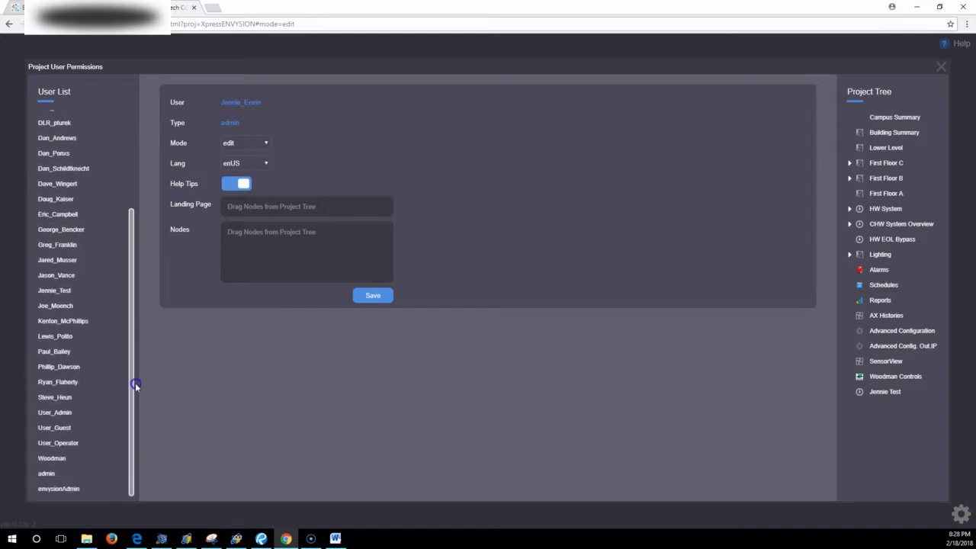
pyautogui.click(61, 293)
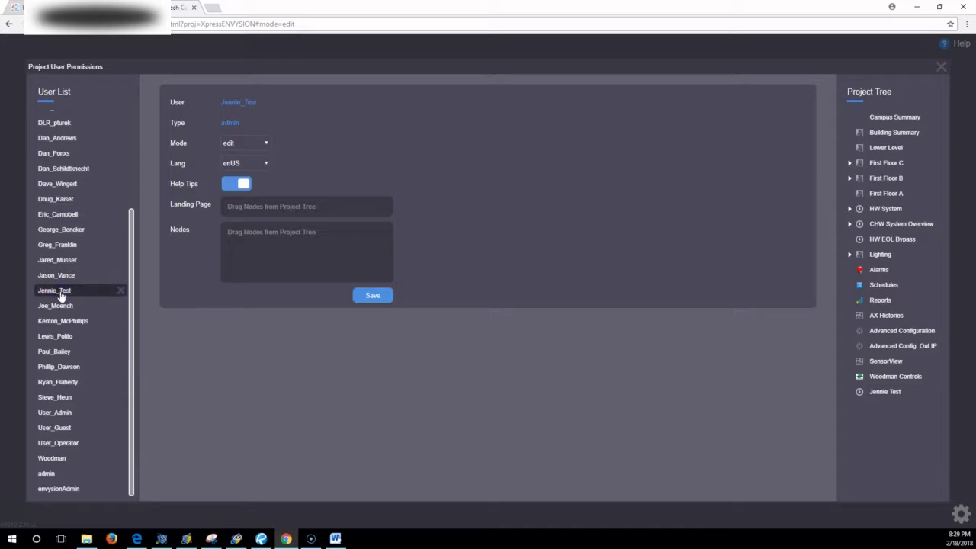
pyautogui.click(266, 143)
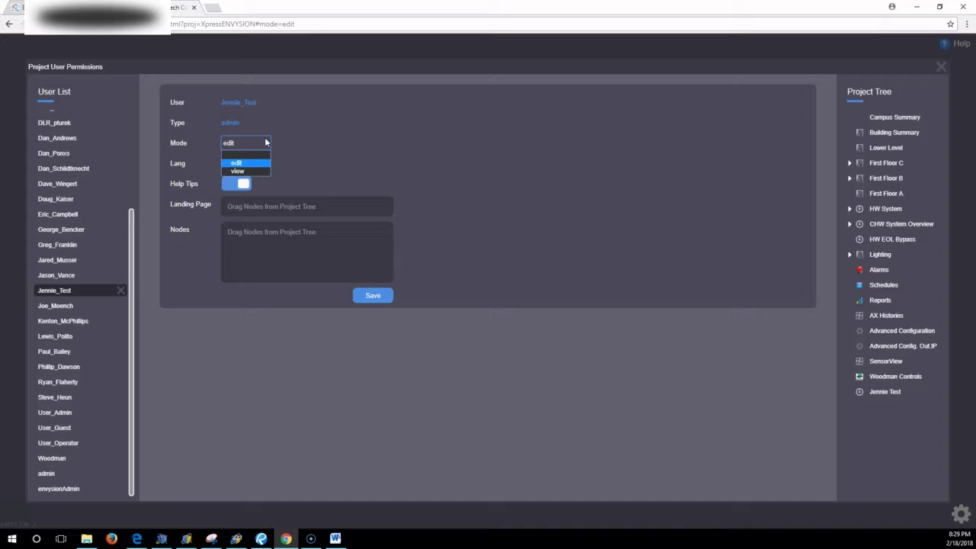
pyautogui.click(323, 151)
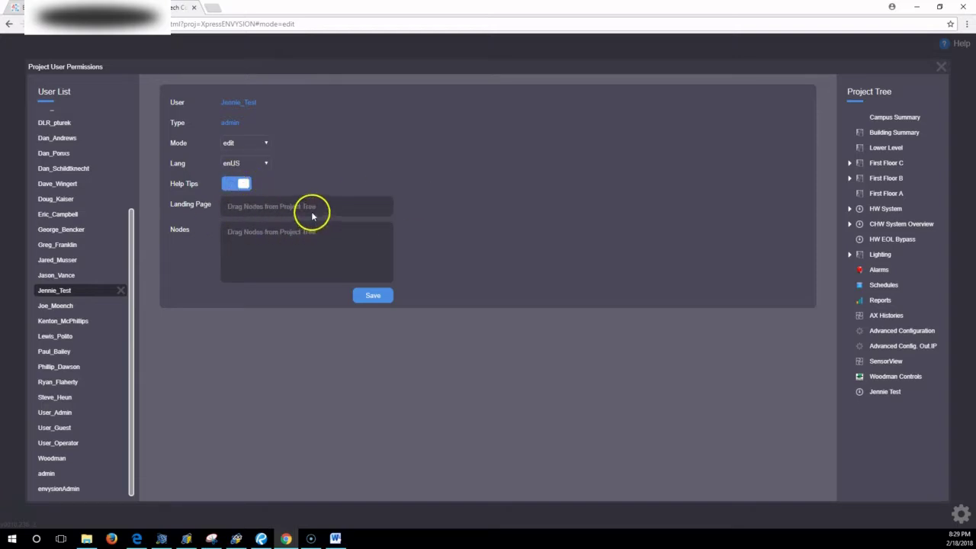
# Step: Make Building Summary the landing page and add Building Summary and Reports as allowed nodes
pyautogui.moveTo(893, 136); pyautogui.dragTo(303, 215)
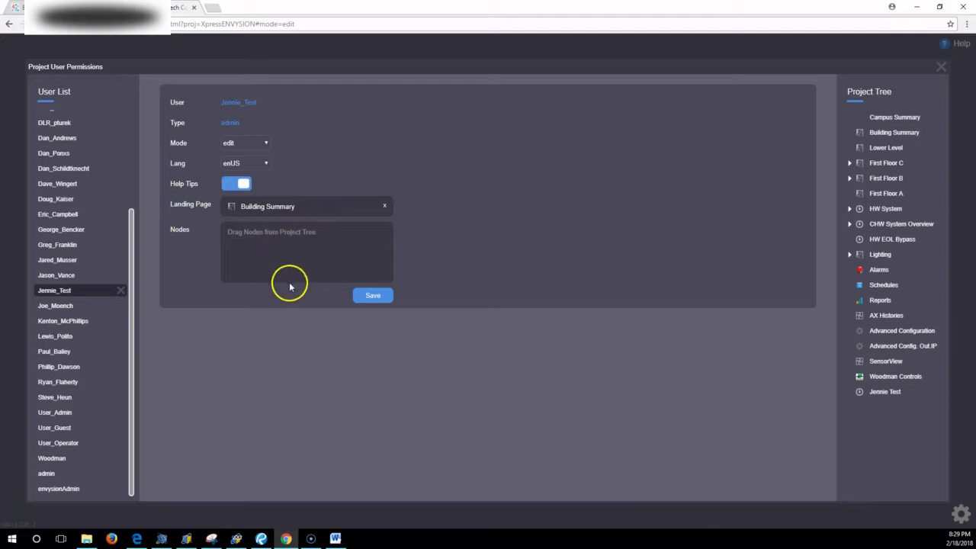
pyautogui.moveTo(900, 130); pyautogui.dragTo(319, 244)
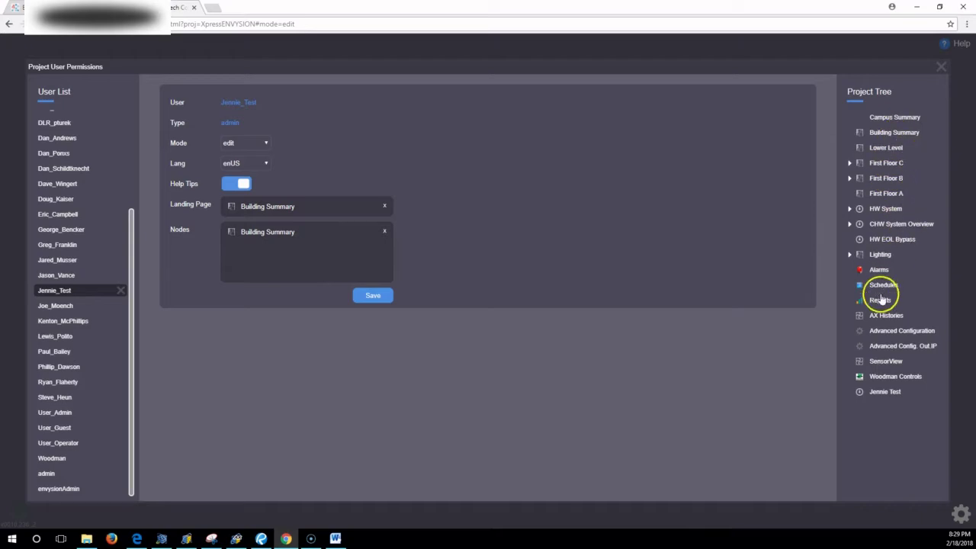
pyautogui.moveTo(880, 301); pyautogui.dragTo(332, 265)
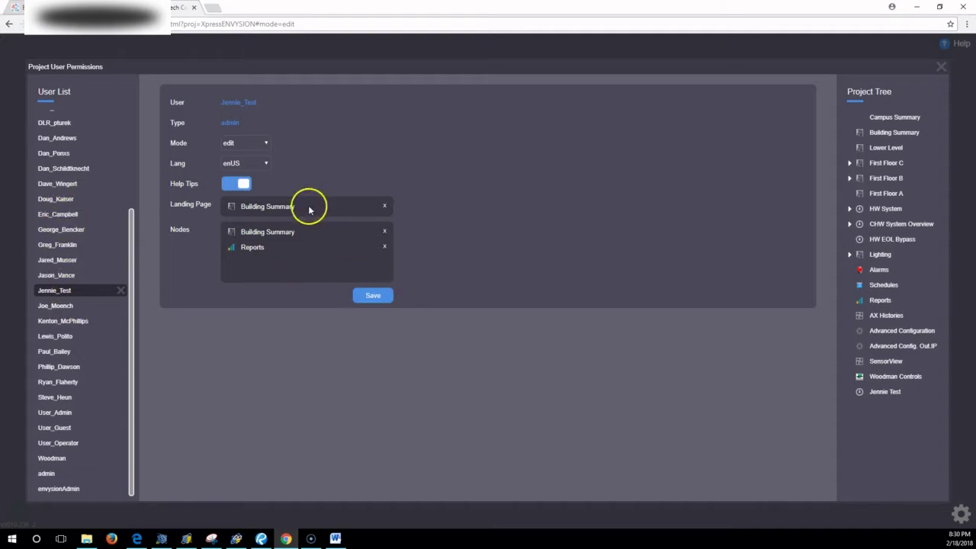
pyautogui.click(266, 142)
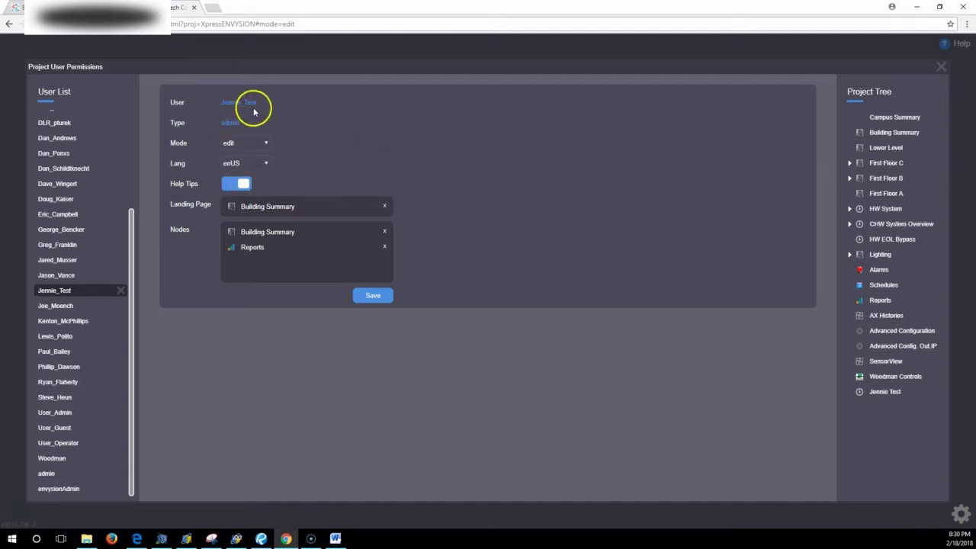
pyautogui.tripleClick(240, 116)
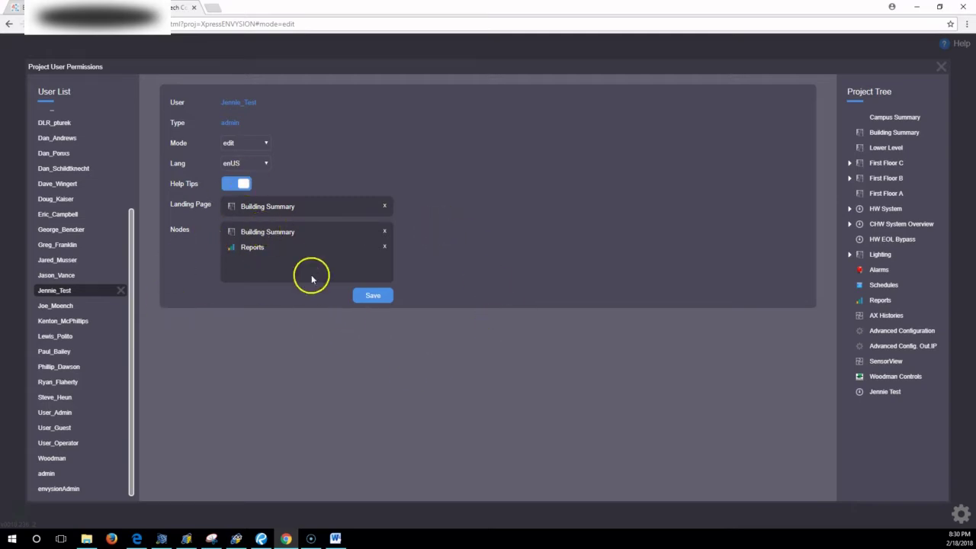
# Step: Save the test user's permissions, dismiss the 'User Saved' notice, and close the permissions window
pyautogui.click(381, 298)
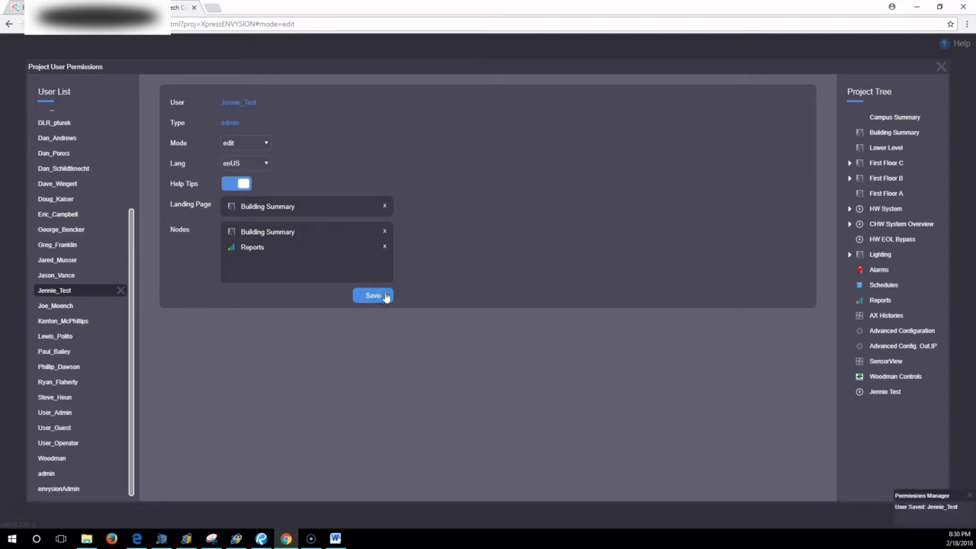
pyautogui.click(947, 506)
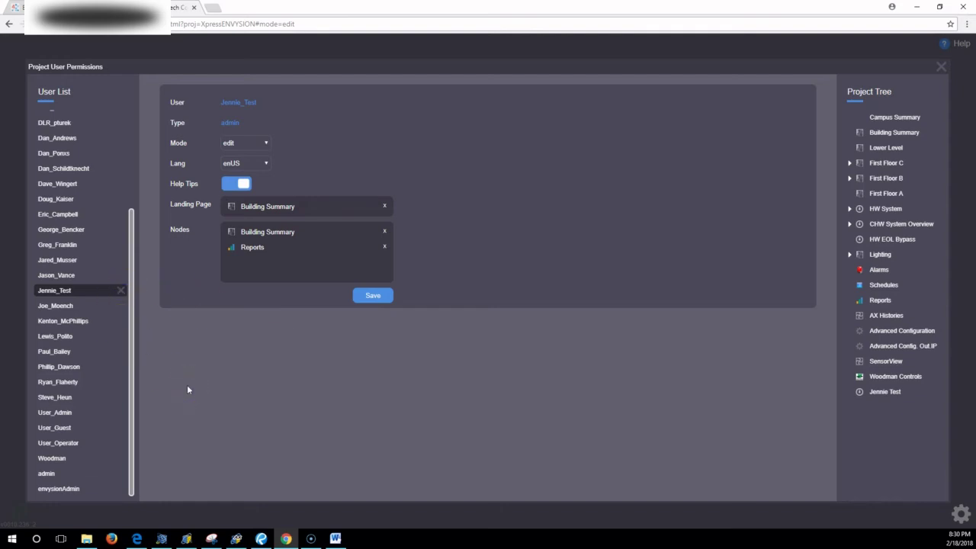
pyautogui.click(941, 66)
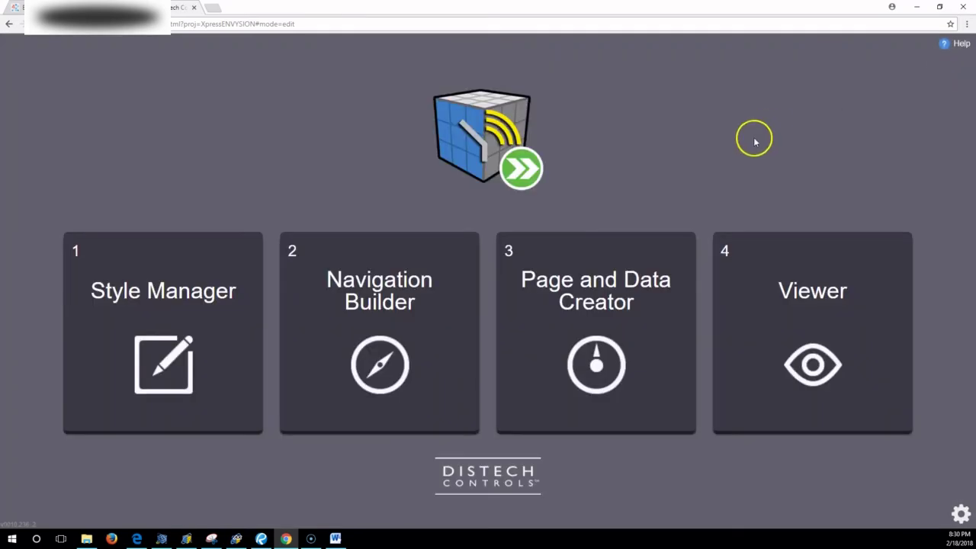